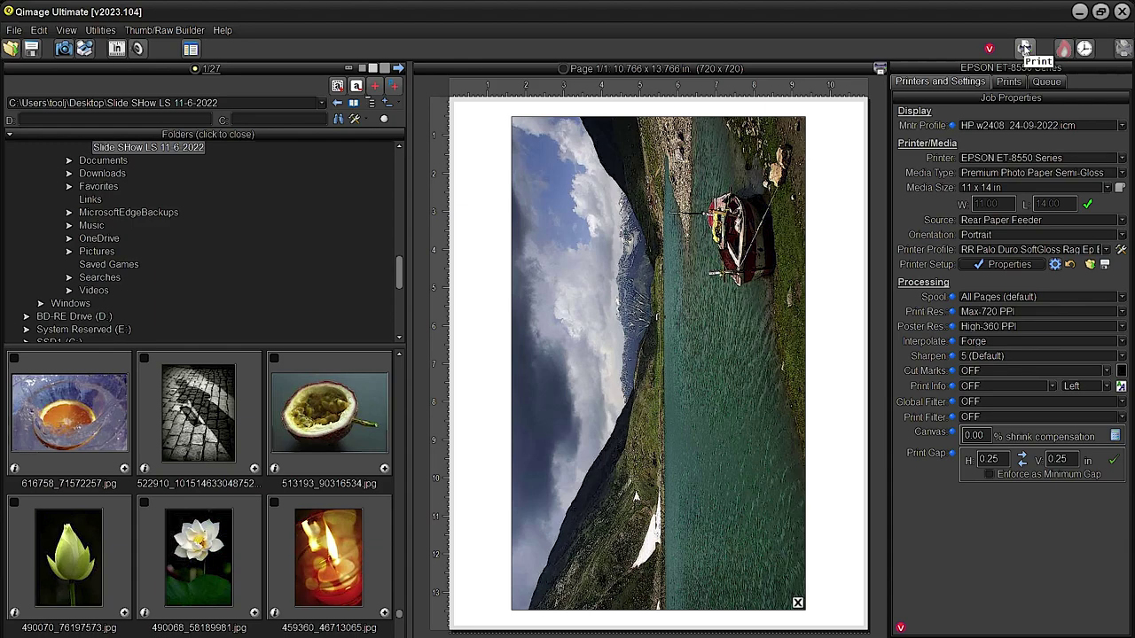
Print the page with the color lake and boat photo, and remove that photo from the page
click(1023, 48)
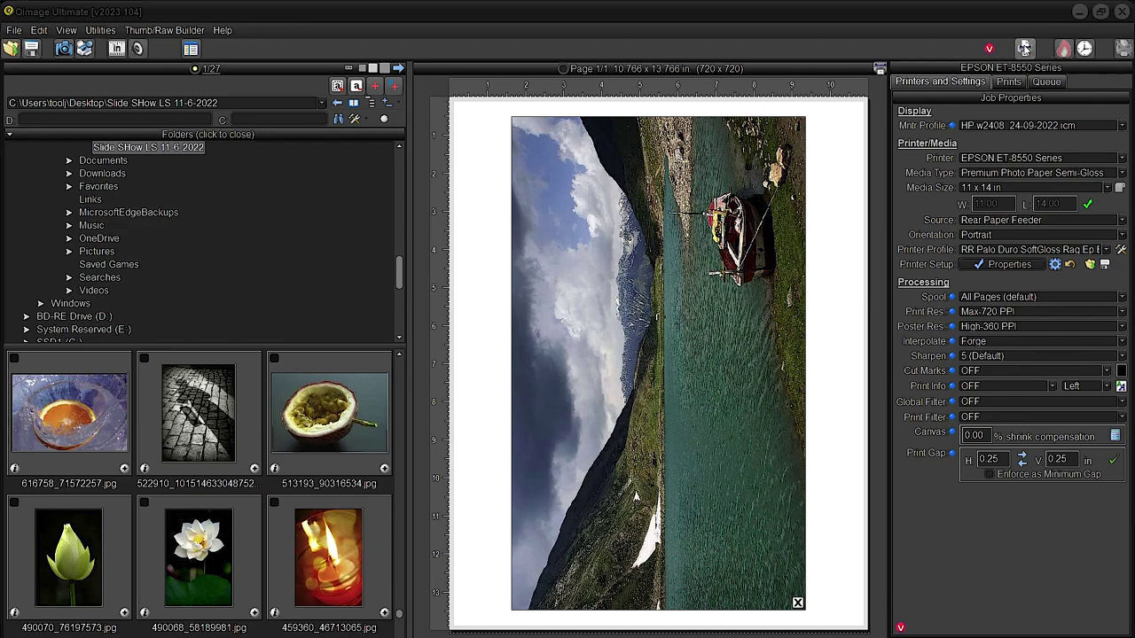
click(648, 460)
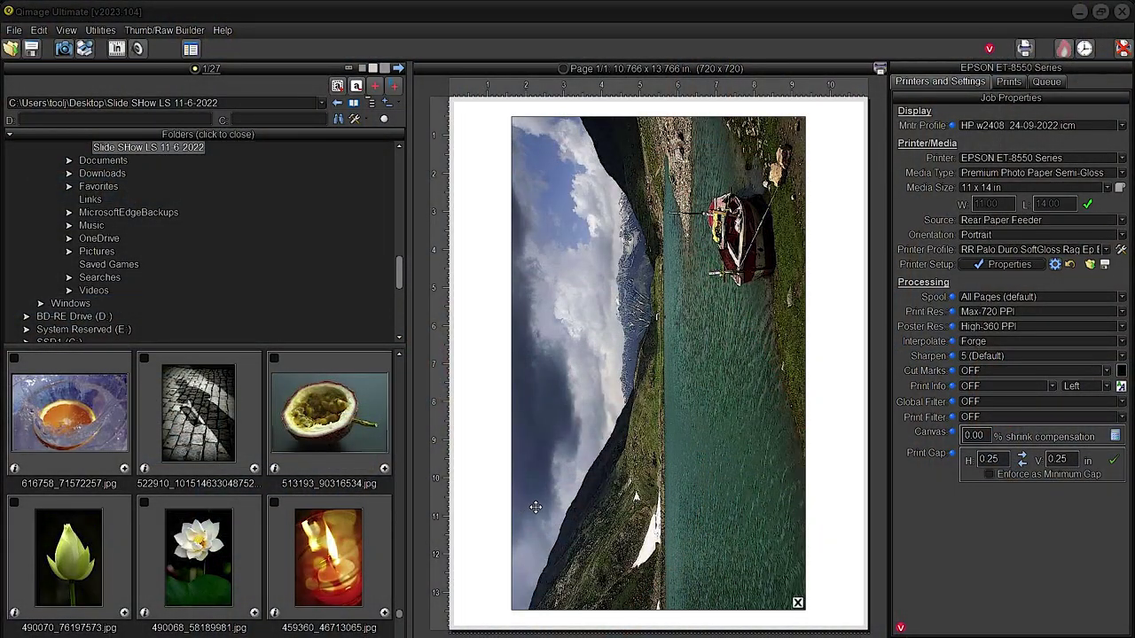
click(536, 507)
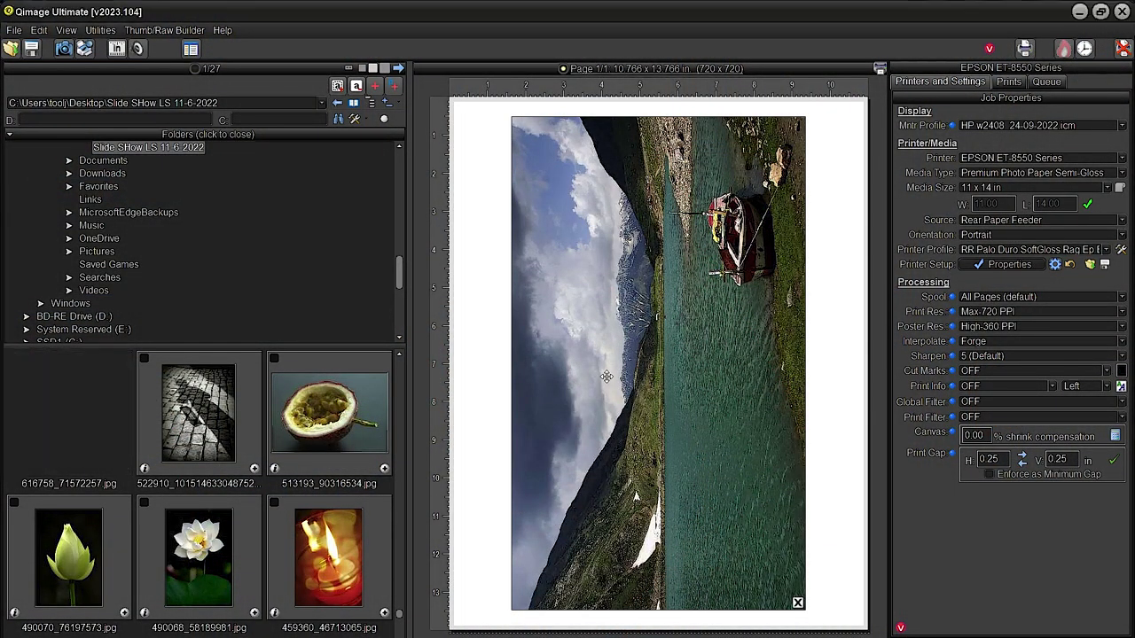
key(Delete)
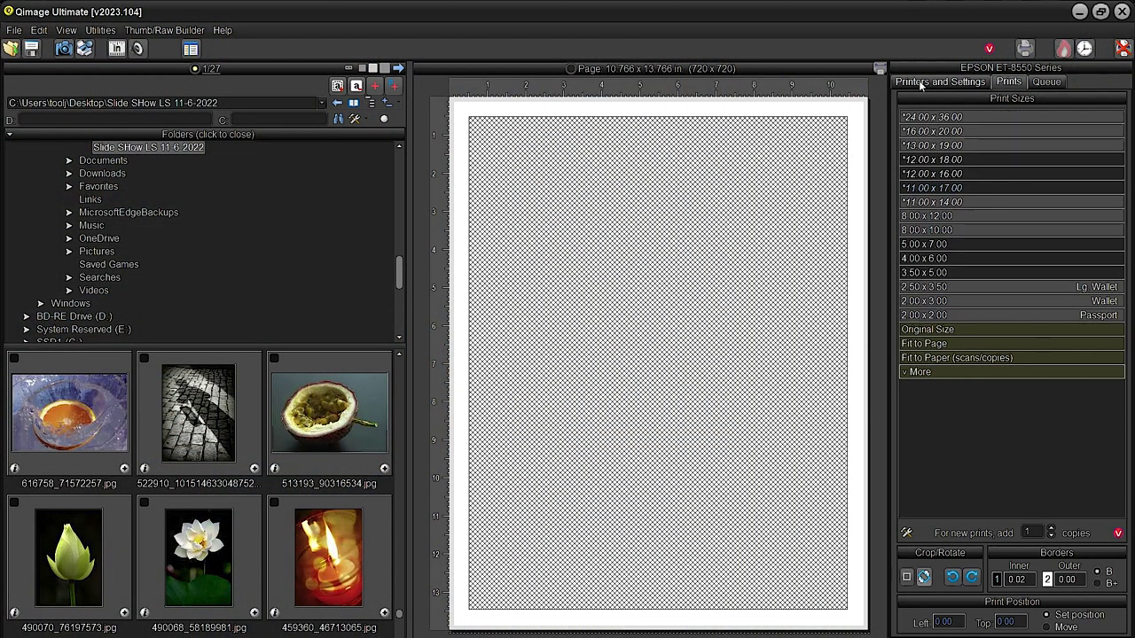
Set the printer driver's color mode to Black and White Photo and the printer profile to "Let printer/driver manage color"
click(919, 82)
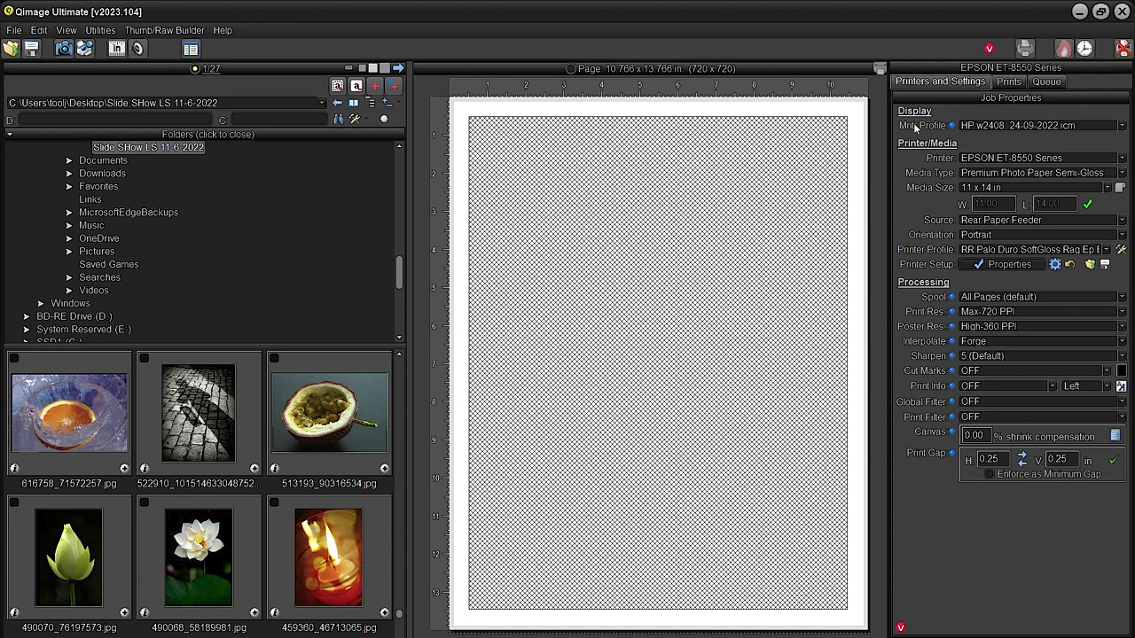
click(990, 265)
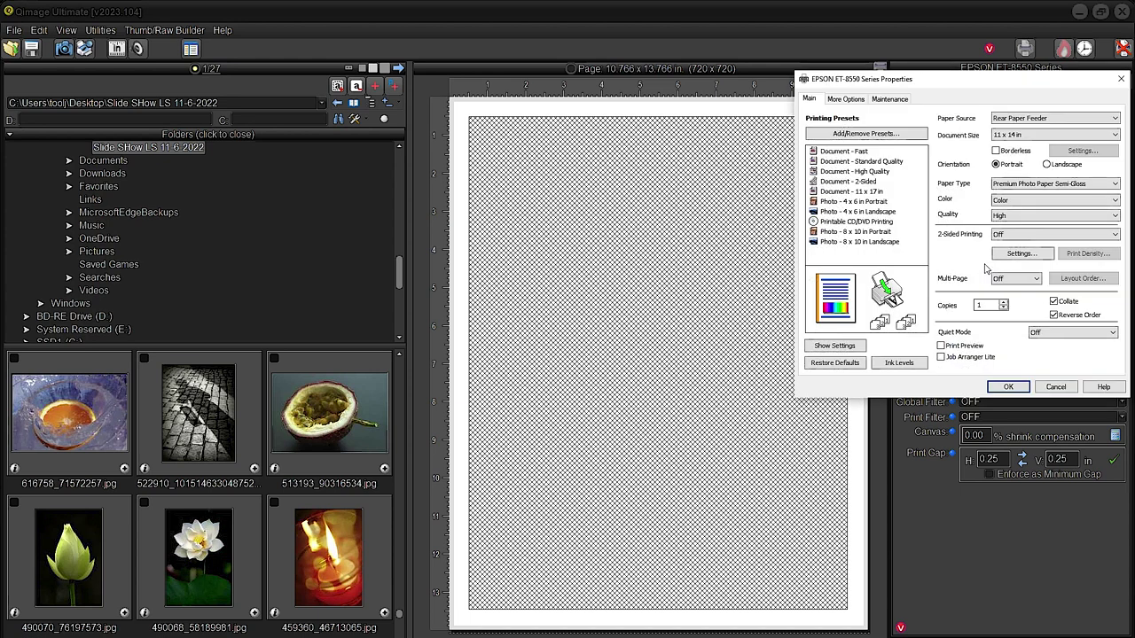
click(996, 200)
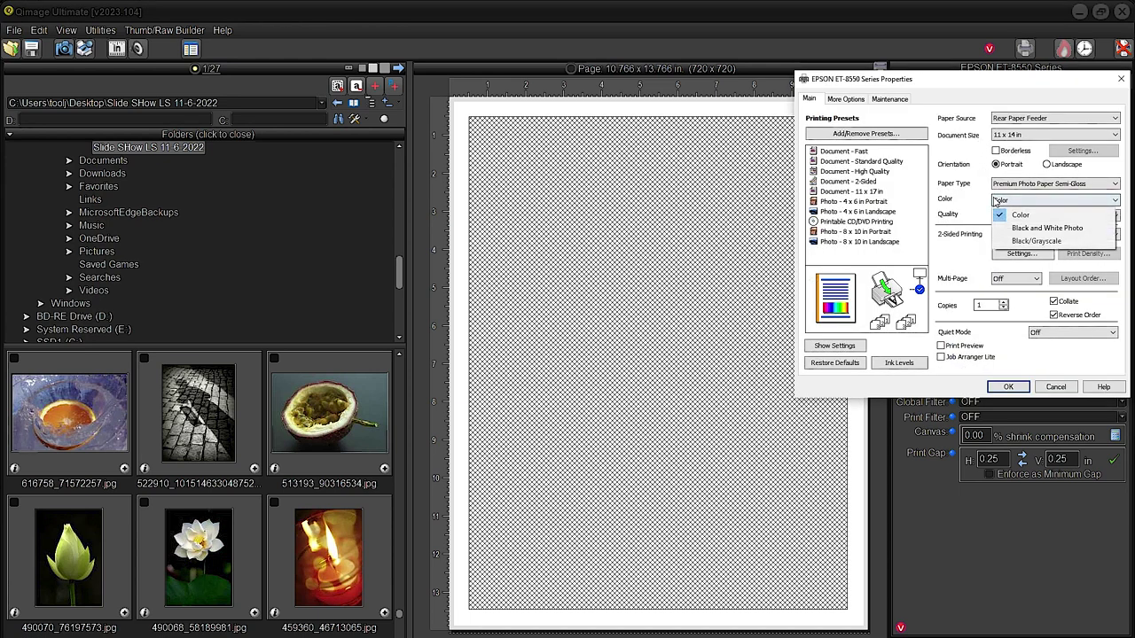
click(1037, 228)
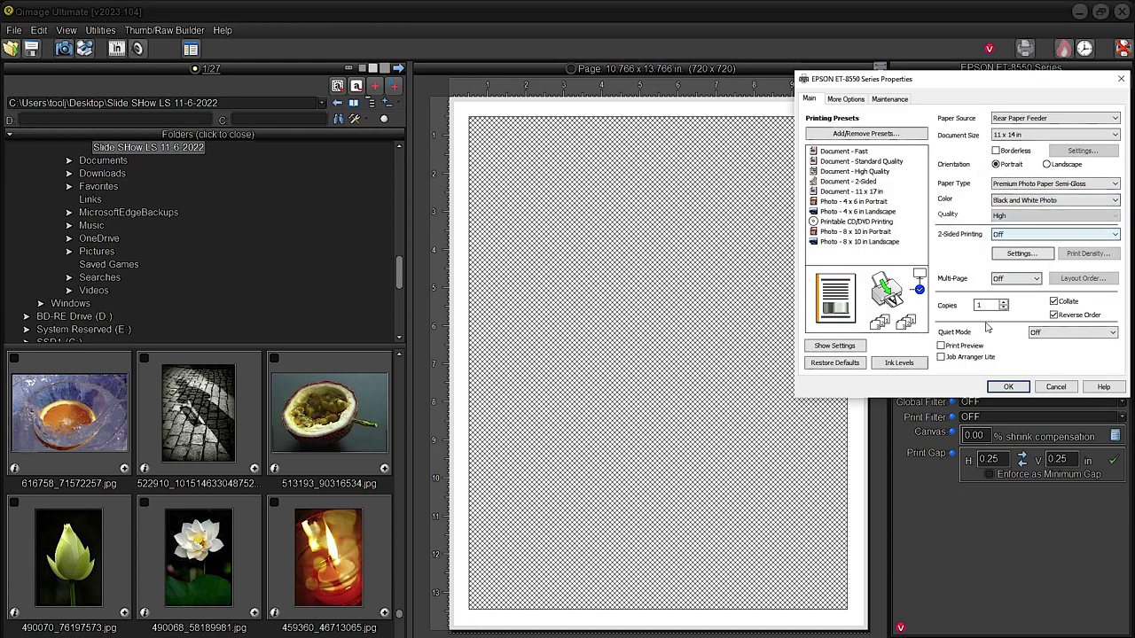
click(1004, 386)
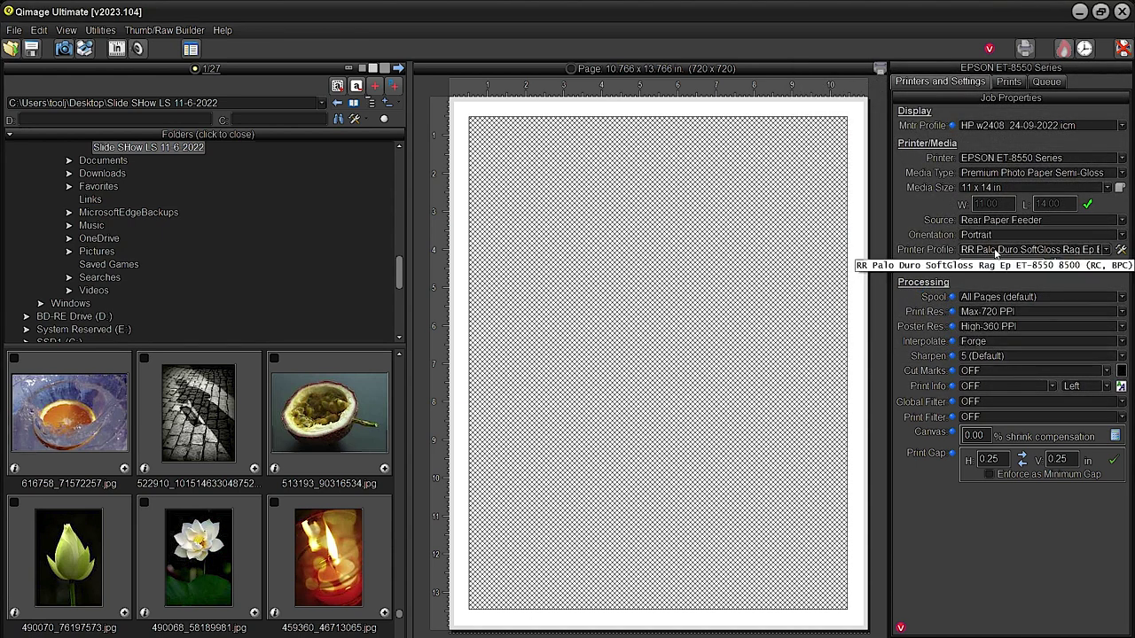
click(996, 252)
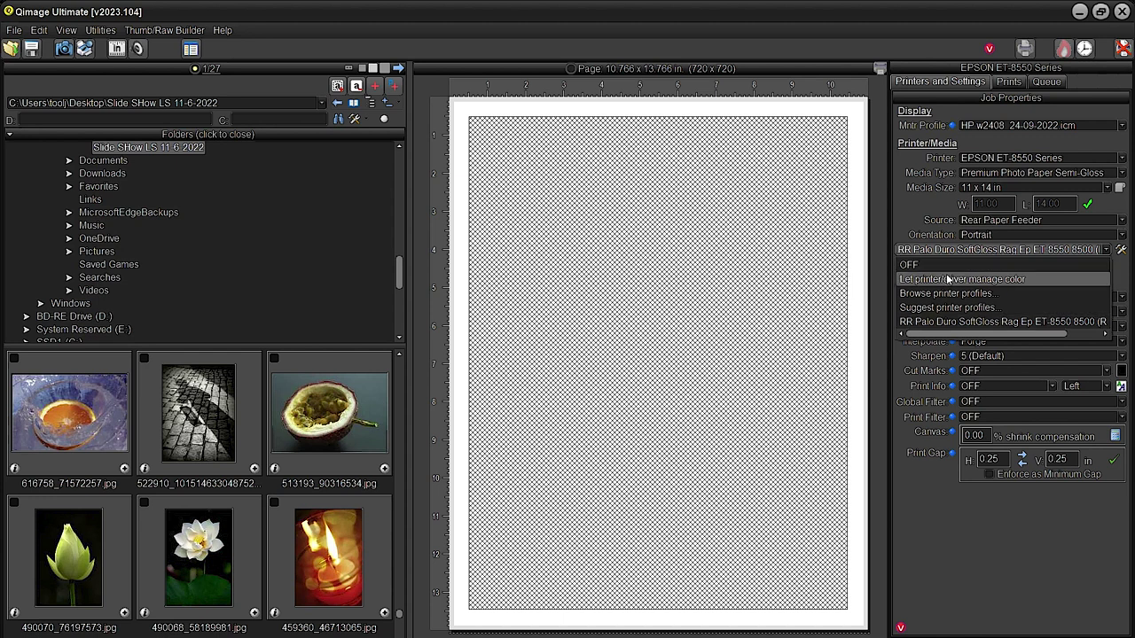
click(937, 280)
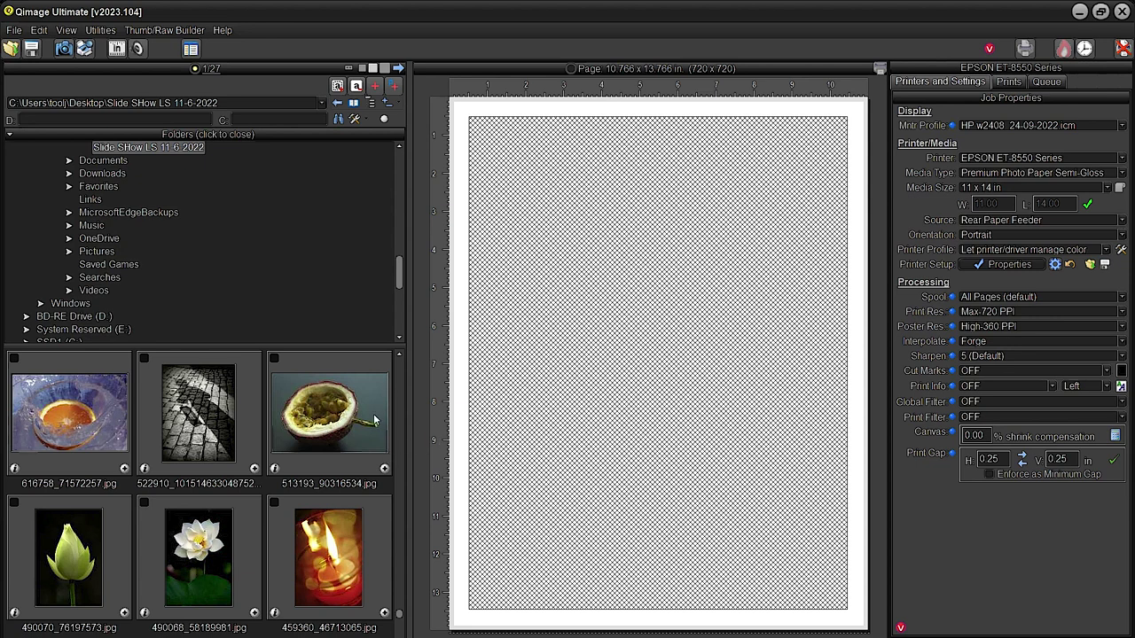
Look through the thumbnails of the "Slide SHow LS 11-6-2022" folder for a black-and-white photo to print
scroll(373, 413, up, 2)
scroll(373, 441, up, 2)
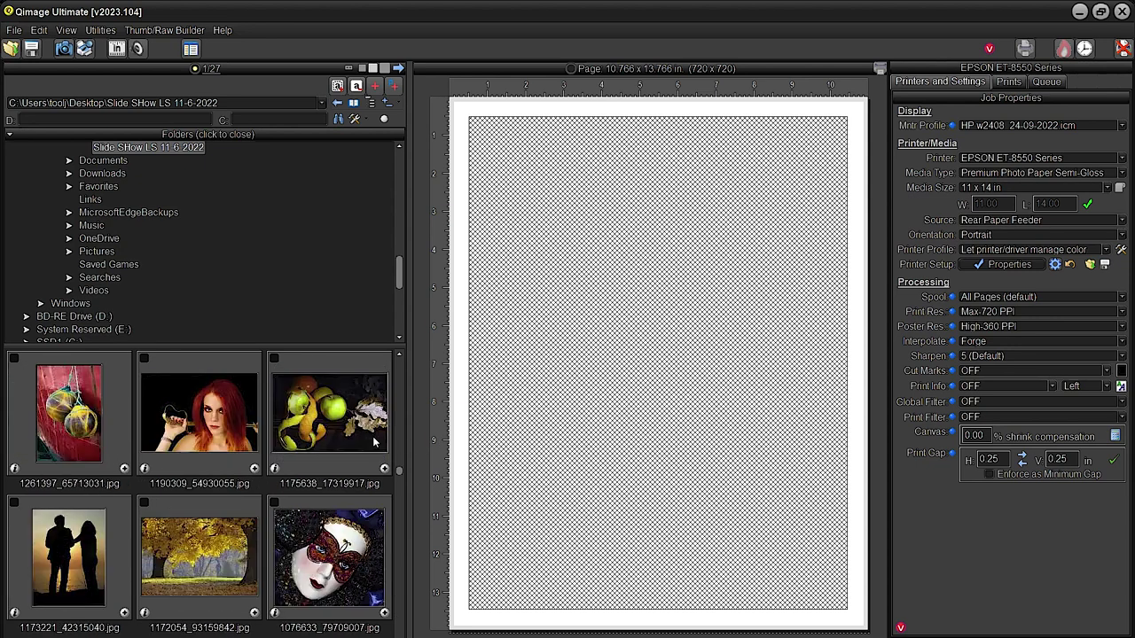
scroll(373, 441, up, 2)
scroll(374, 441, down, 1)
scroll(374, 440, up, 1)
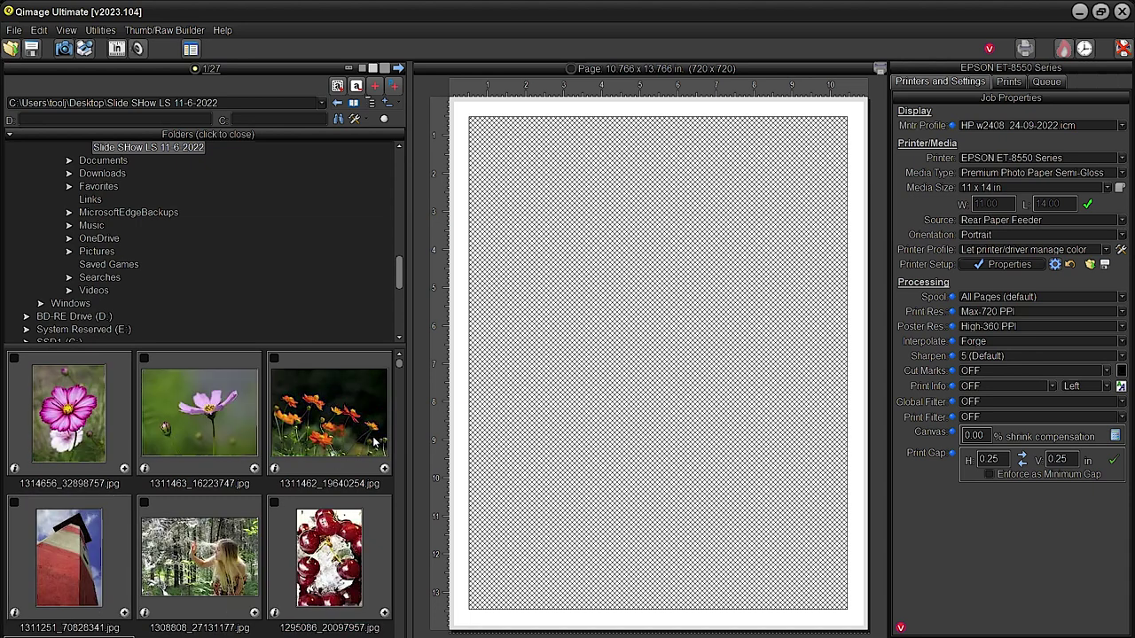
scroll(374, 441, down, 5)
scroll(373, 441, up, 1)
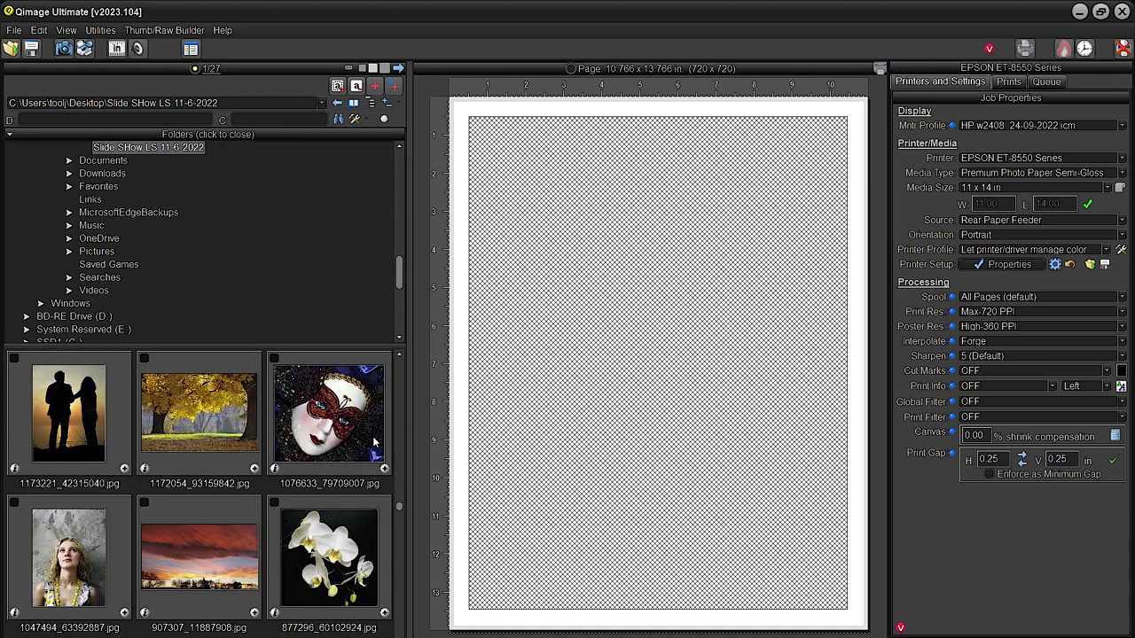
scroll(374, 441, down, 1)
scroll(373, 441, down, 3)
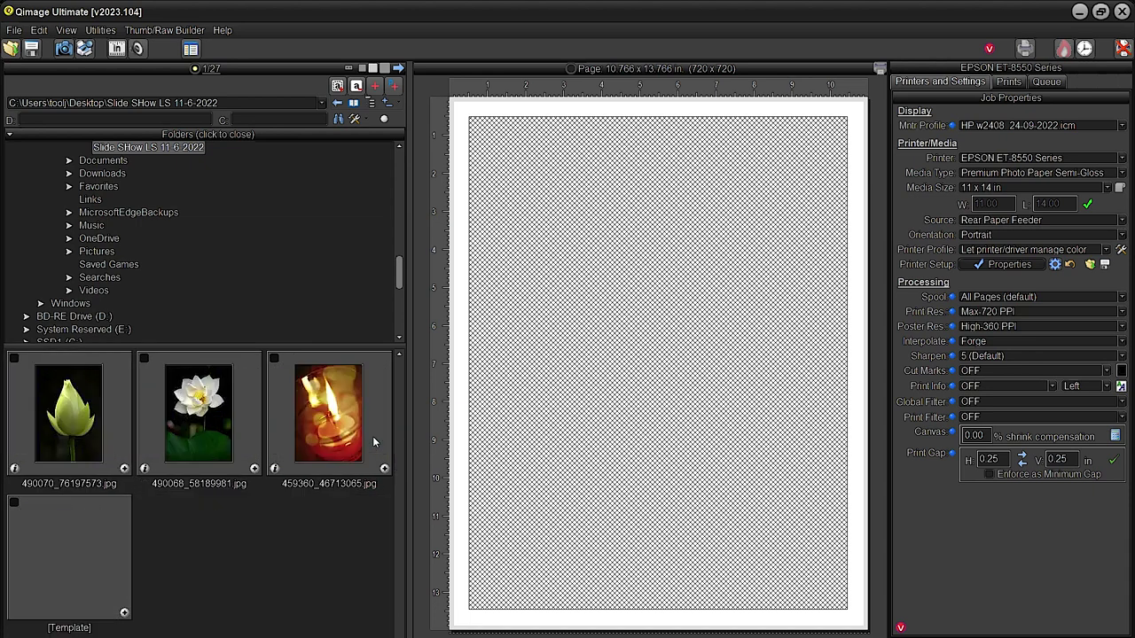
scroll(372, 439, up, 4)
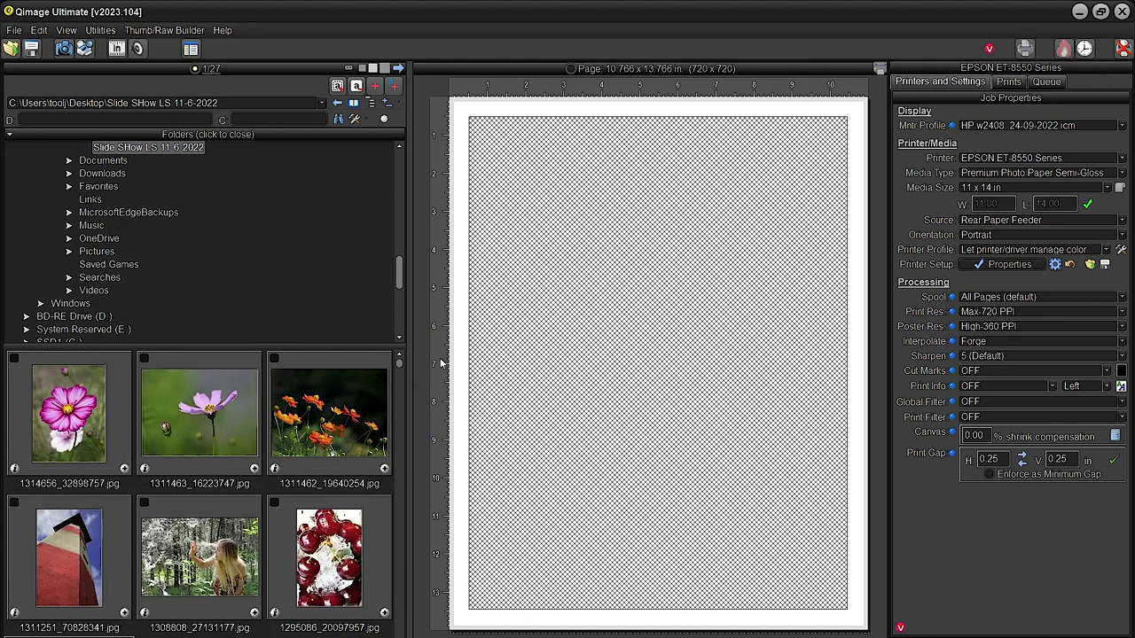
Open the folder "PHOTOS for ET8550 DEMO in Live Stream" and add 1291417_68055918B&W.jpg to the page
scroll(143, 250, up, 4)
click(168, 277)
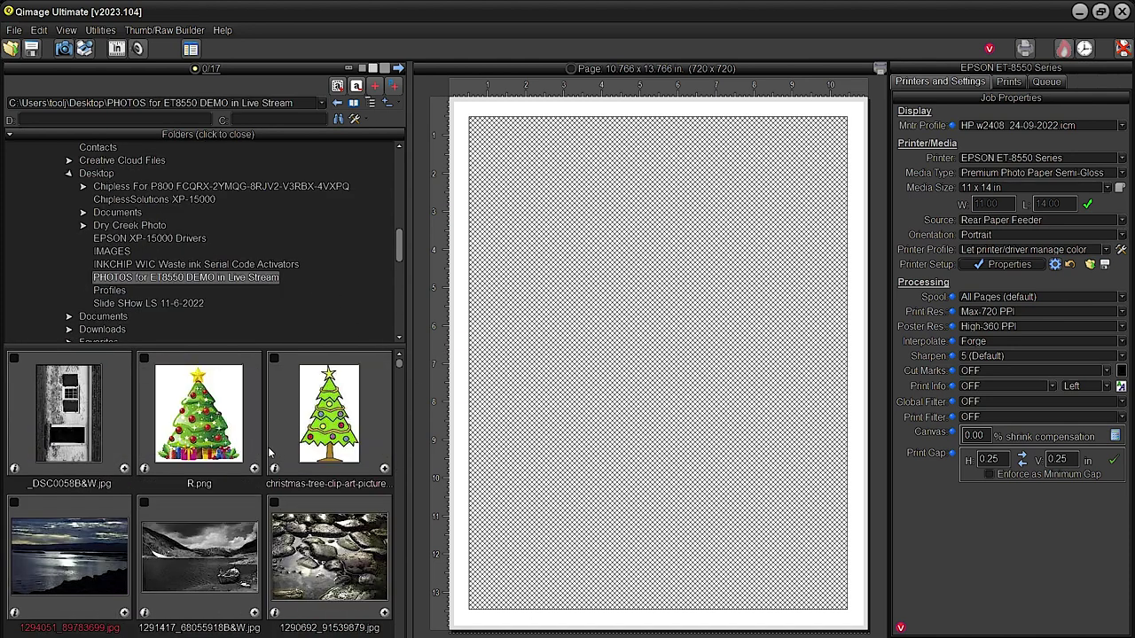
click(256, 614)
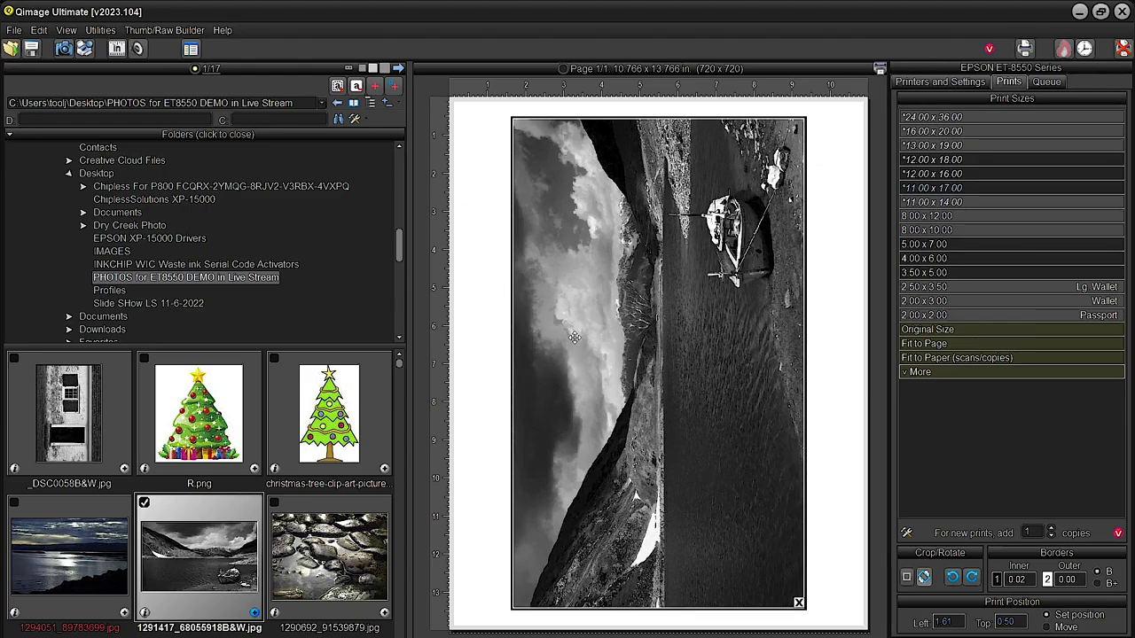
Open the black-and-white boat photo in the image editor and crop it just inside its white border
double_click(567, 208)
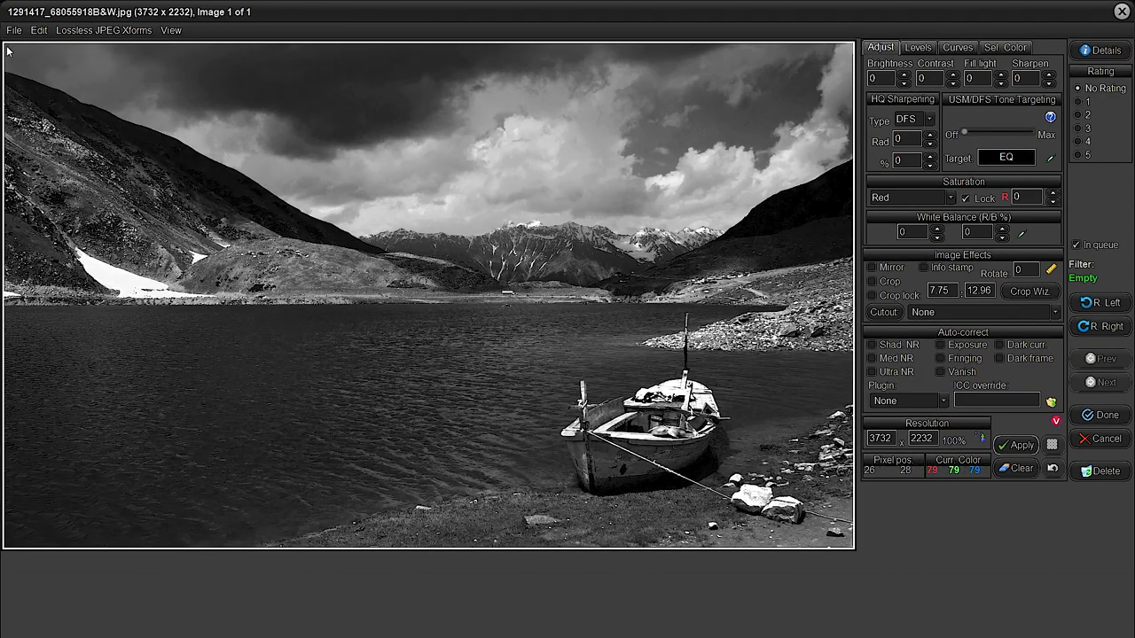
drag(7, 49, 853, 547)
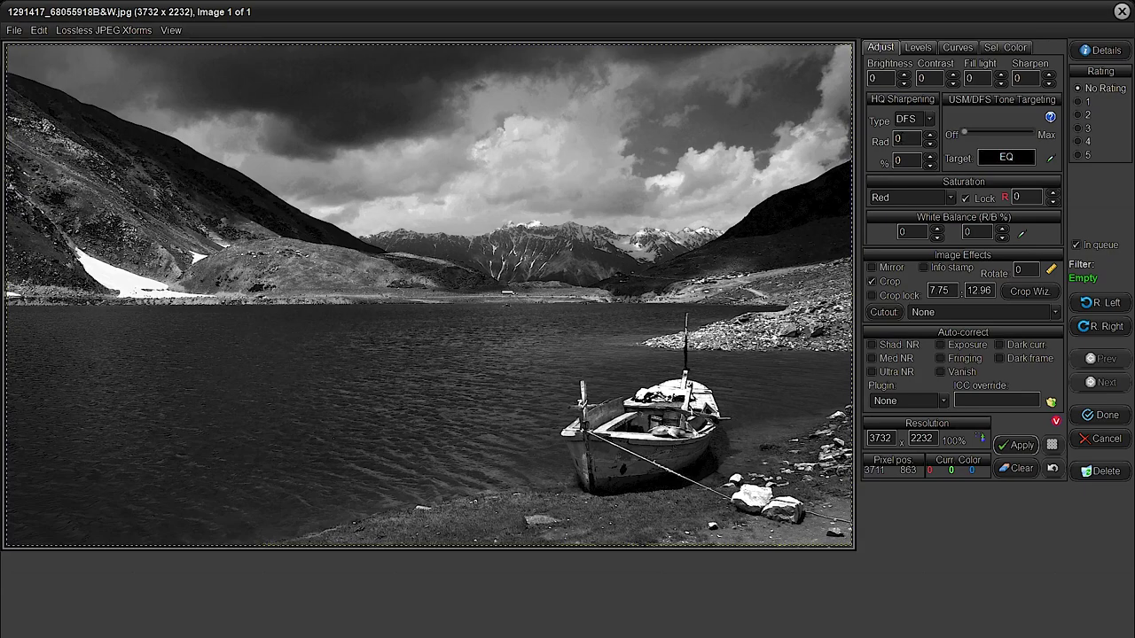
Sharpen the photo with DFS at radius 2 and 180%, and associate the filter with the current image only
click(900, 157)
text(18)
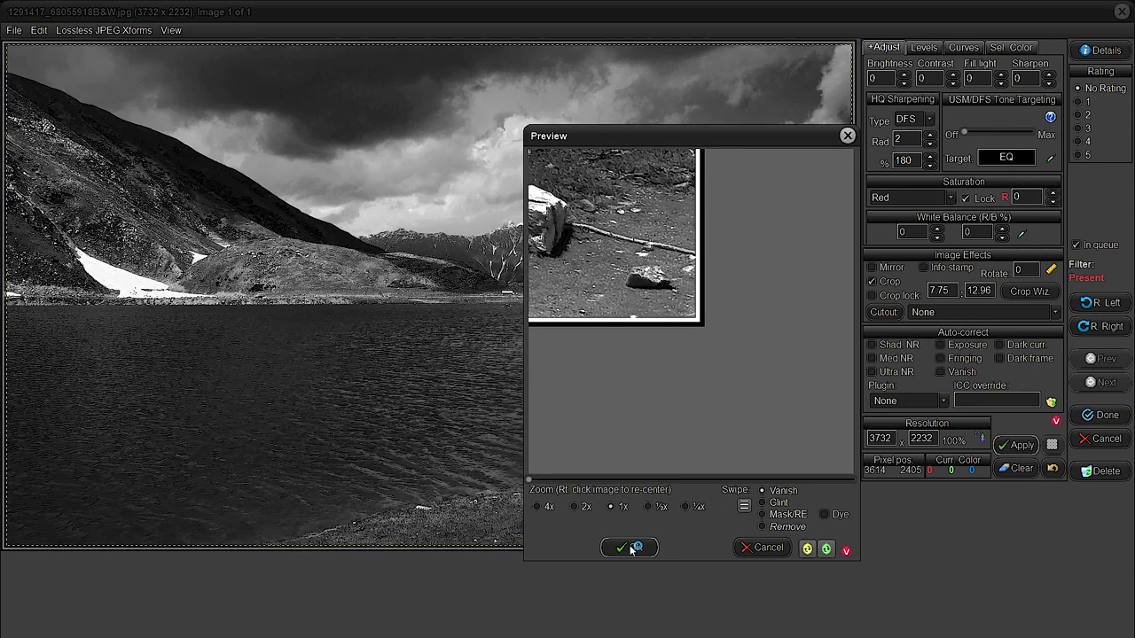
click(636, 547)
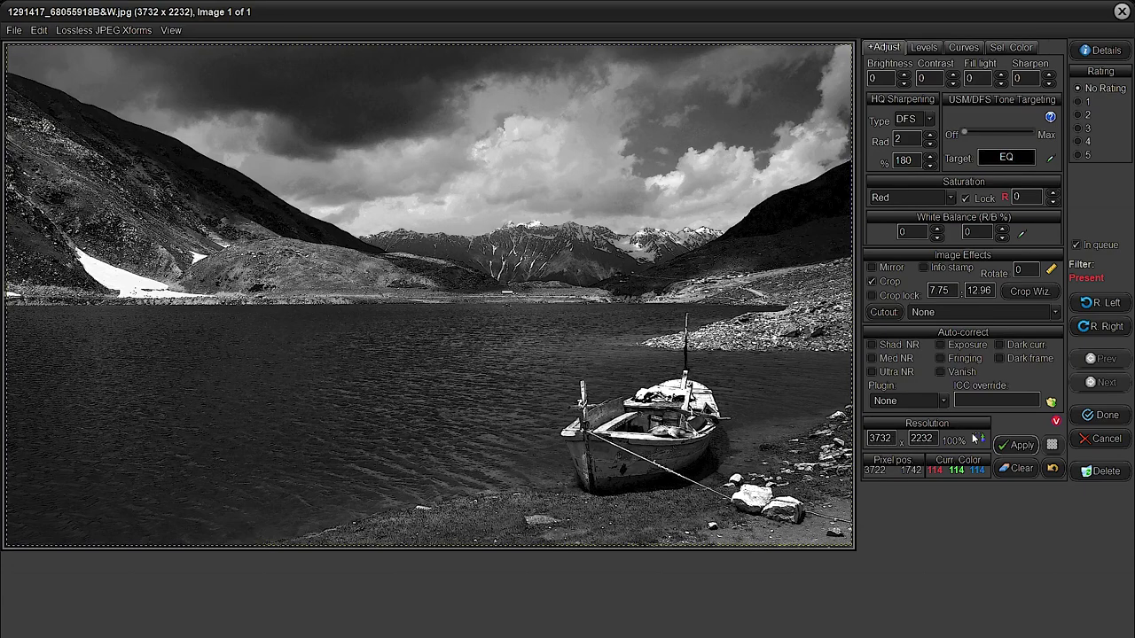
click(1092, 417)
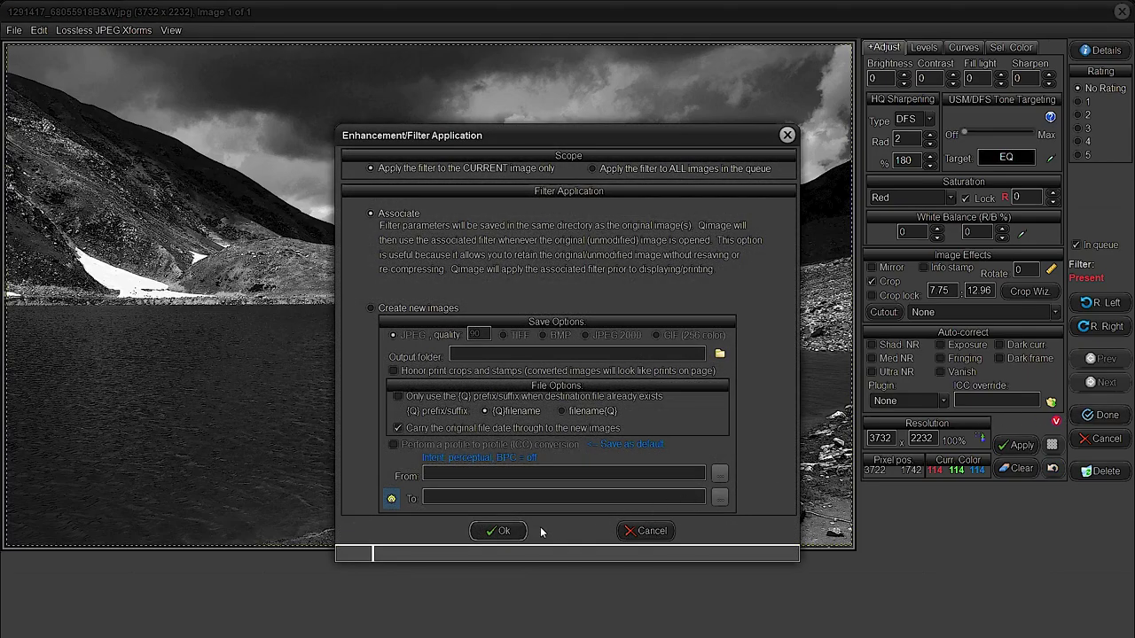
click(501, 531)
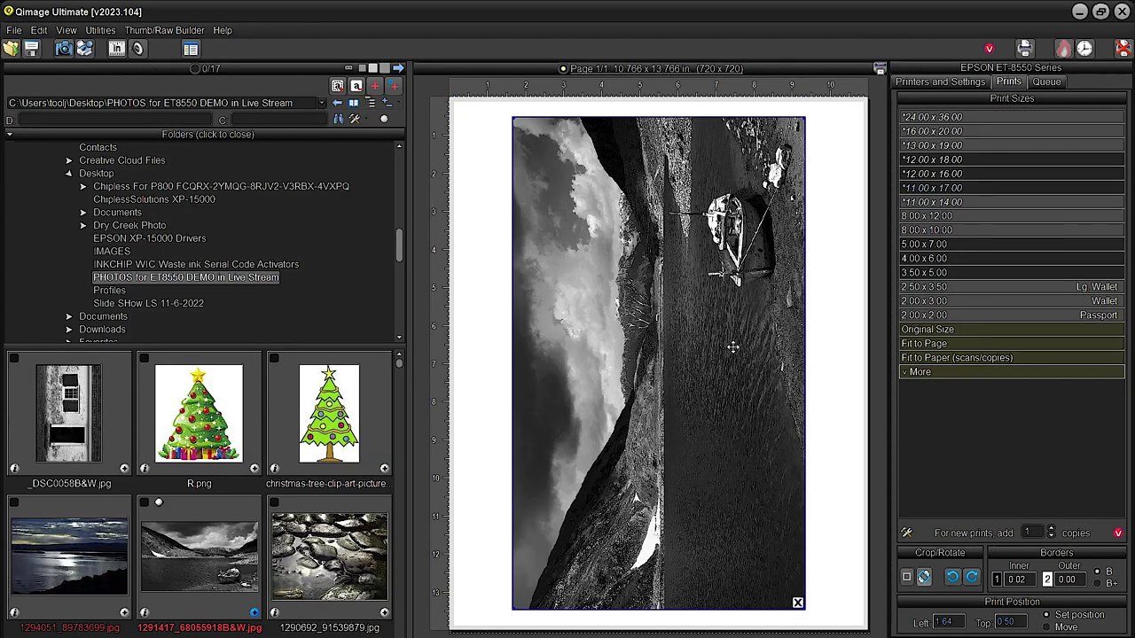